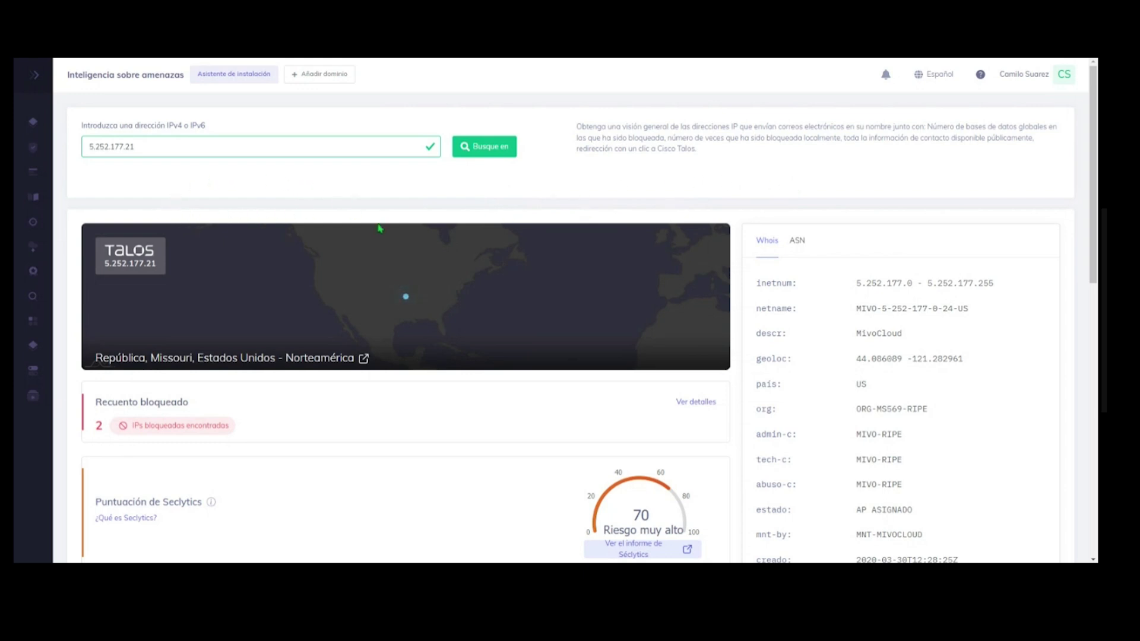
Step: Review the IP's map location and blocked count, and open the explanation of what Seclytics is
{"action": "mouse_move", "coordinate": [403, 299]}
{"action": "scroll", "coordinate": [507, 211], "scroll_direction": "down", "scroll_amount": 1}
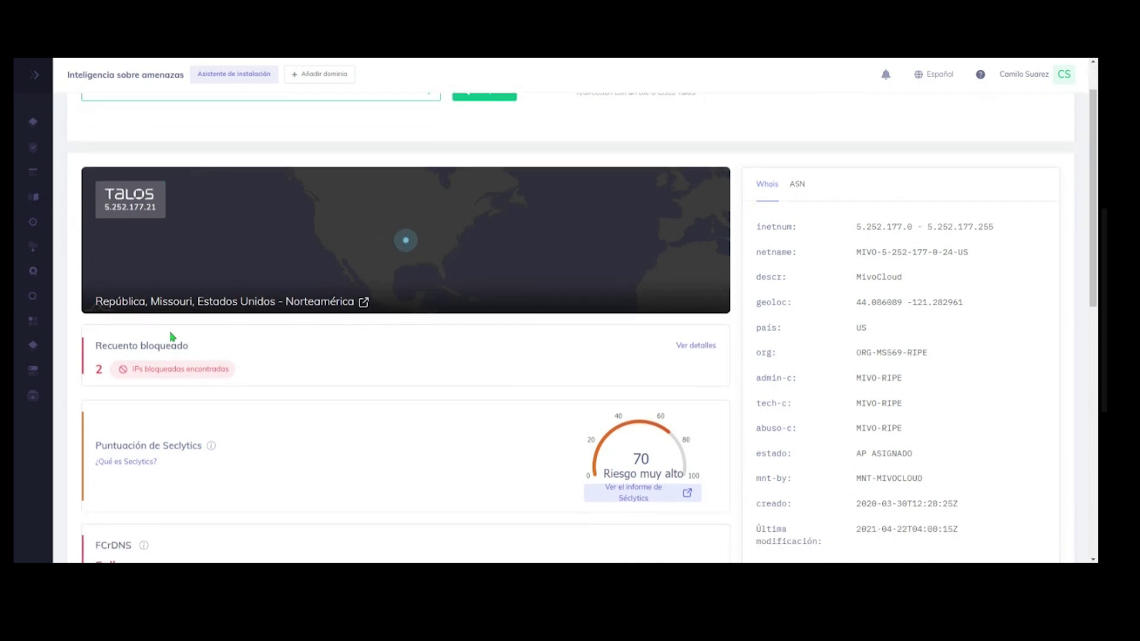
{"action": "scroll", "coordinate": [339, 321], "scroll_direction": "down", "scroll_amount": 2}
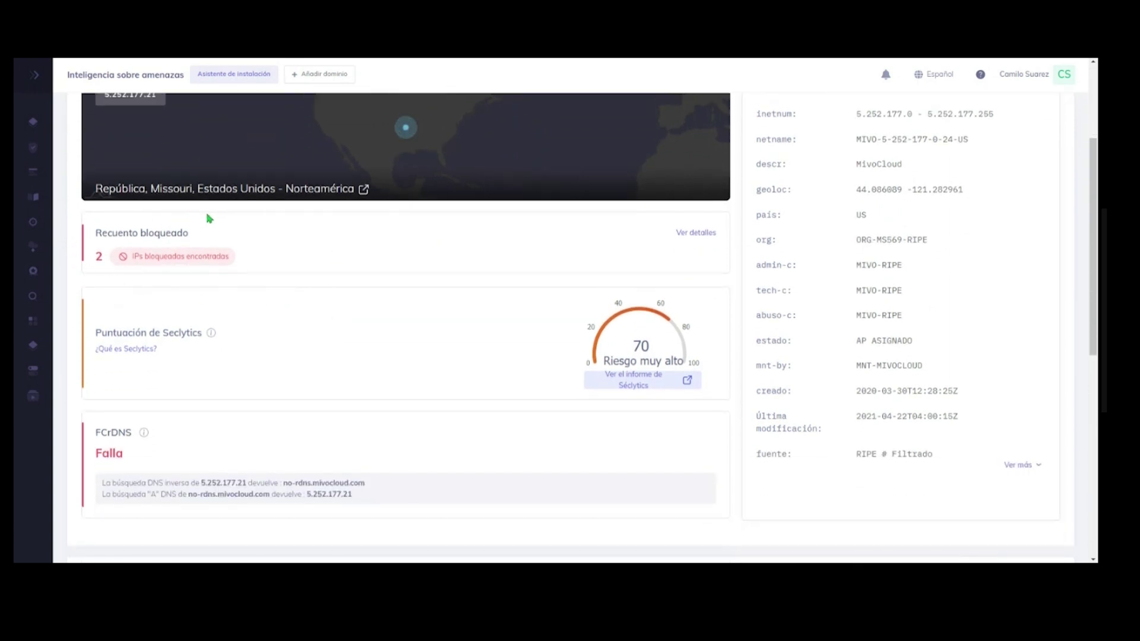
{"action": "scroll", "coordinate": [255, 298], "scroll_direction": "down", "scroll_amount": 1}
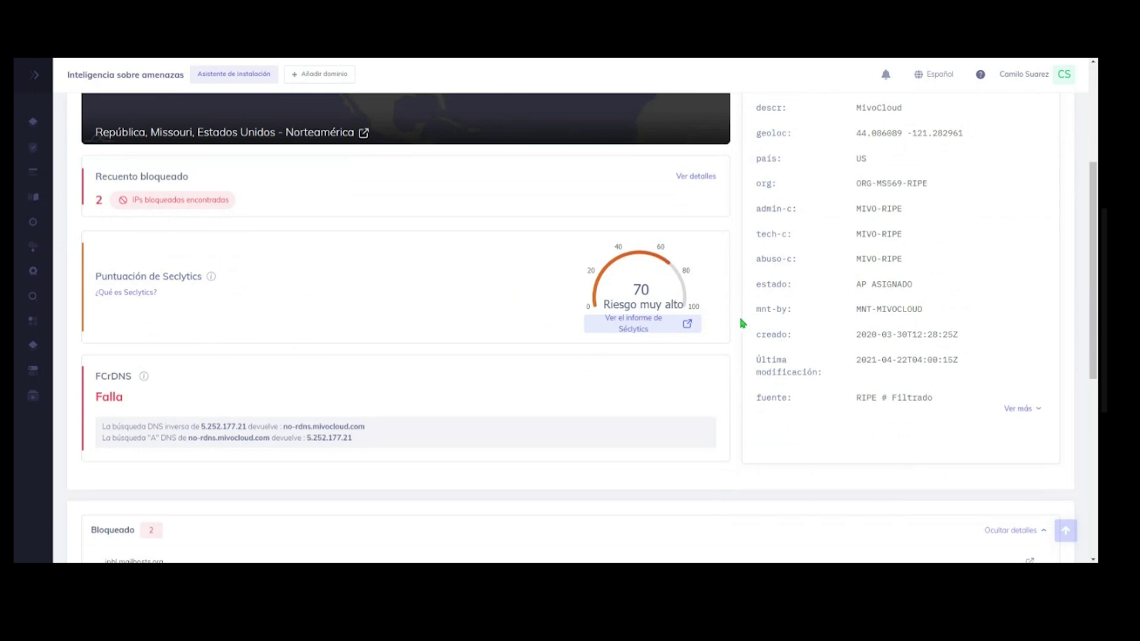
{"action": "left_click", "coordinate": [134, 301]}
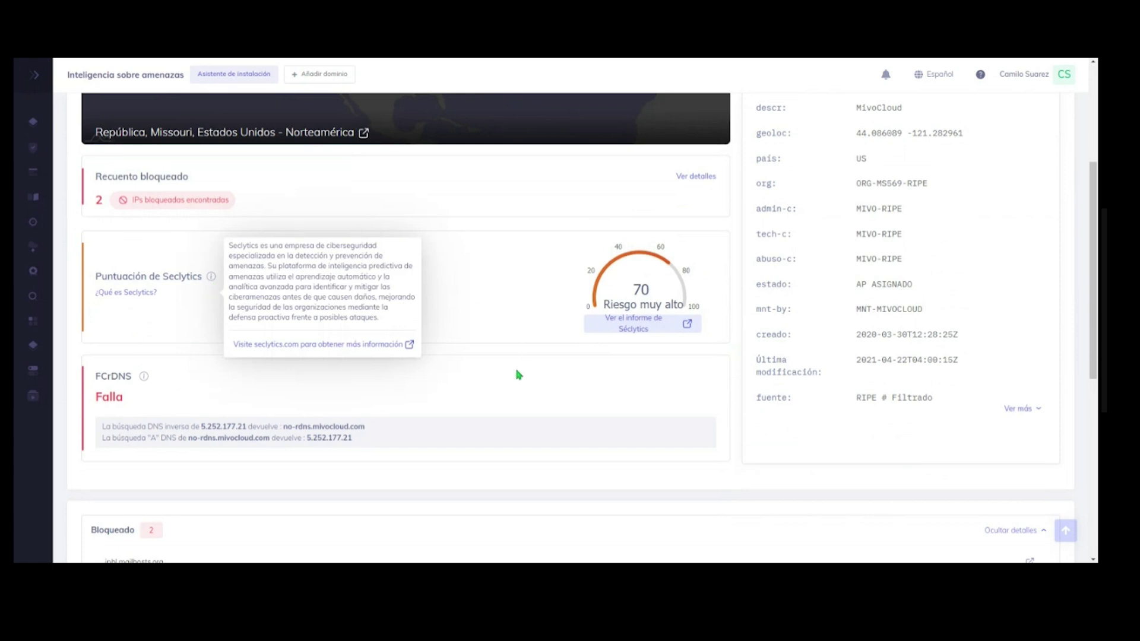
Step: Examine the FCrDNS check, the blocklist entries, the spoofing counts and the allow, block and takedown options for the IP
{"action": "scroll", "coordinate": [452, 370], "scroll_direction": "down", "scroll_amount": 2}
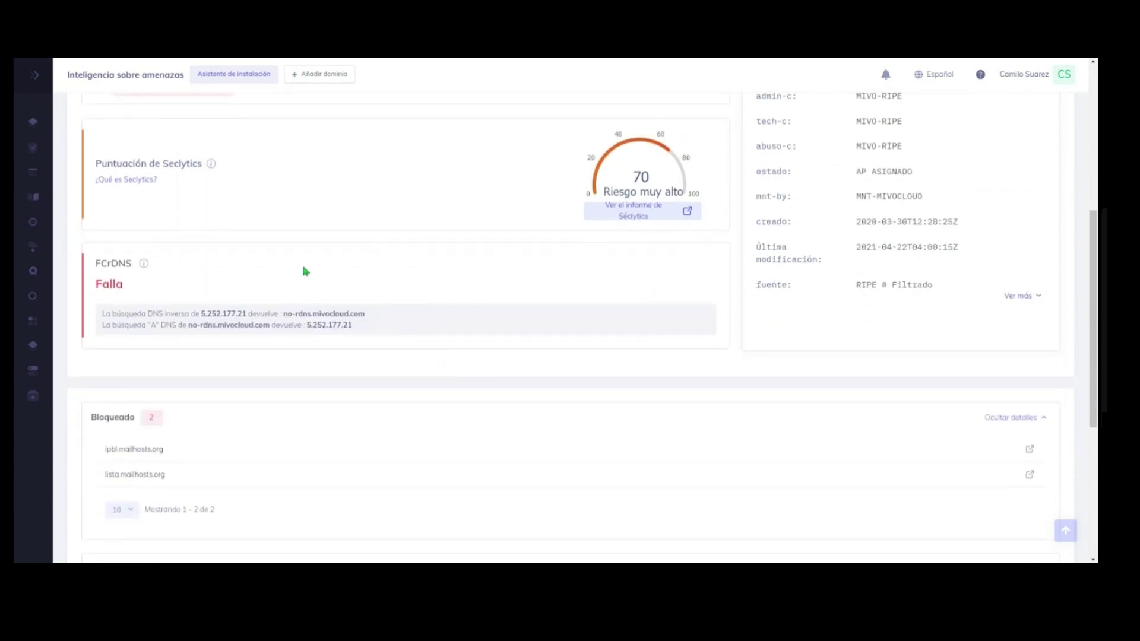
{"action": "scroll", "coordinate": [415, 309], "scroll_direction": "down", "scroll_amount": 1}
{"action": "scroll", "coordinate": [297, 370], "scroll_direction": "down", "scroll_amount": 1}
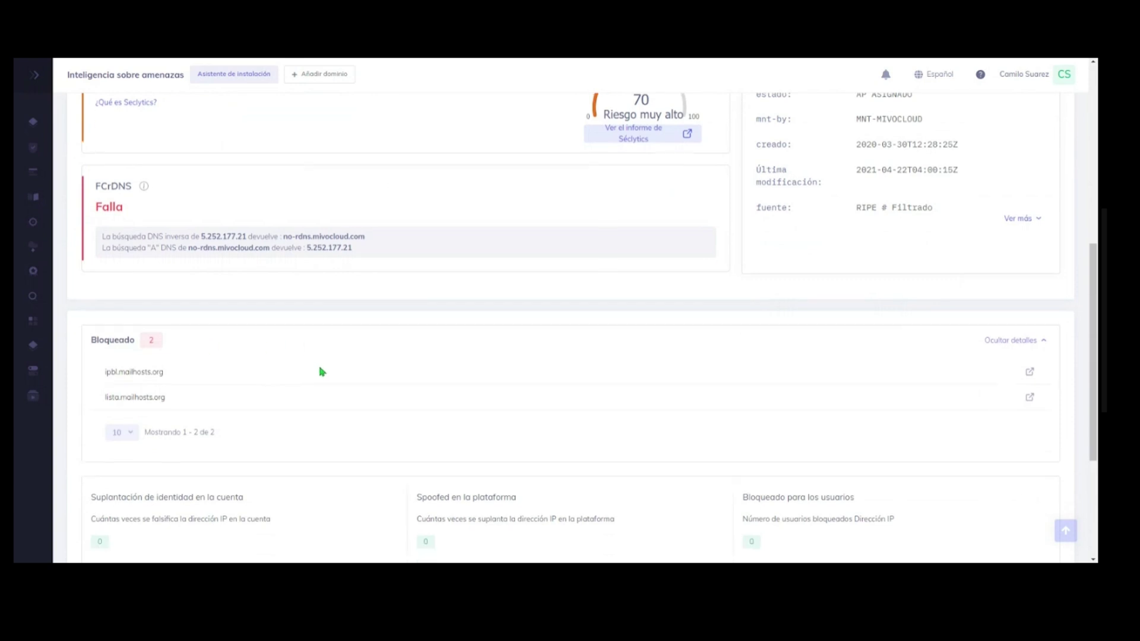
{"action": "scroll", "coordinate": [326, 365], "scroll_direction": "down", "scroll_amount": 4}
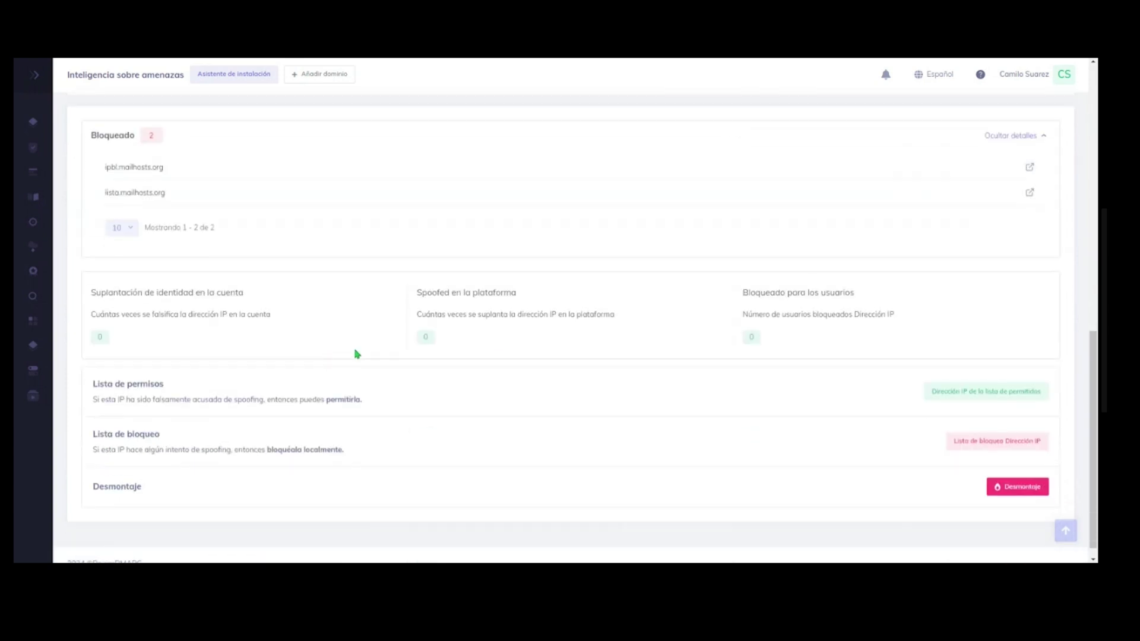
{"action": "scroll", "coordinate": [357, 355], "scroll_direction": "down", "scroll_amount": 1}
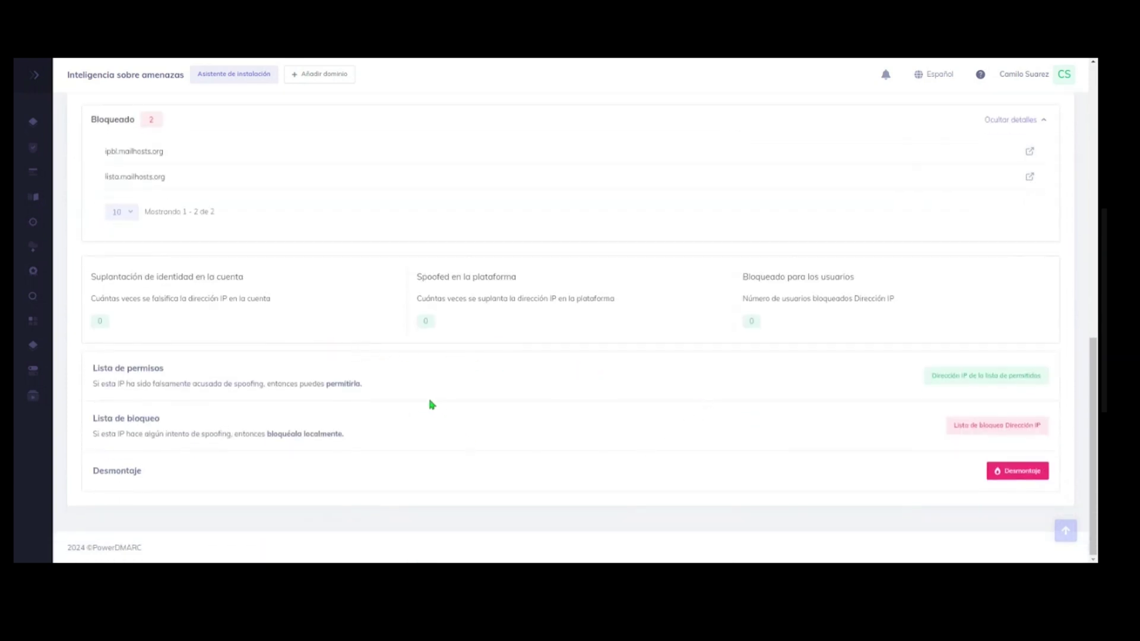
{"action": "scroll", "coordinate": [382, 386], "scroll_direction": "up", "scroll_amount": 5}
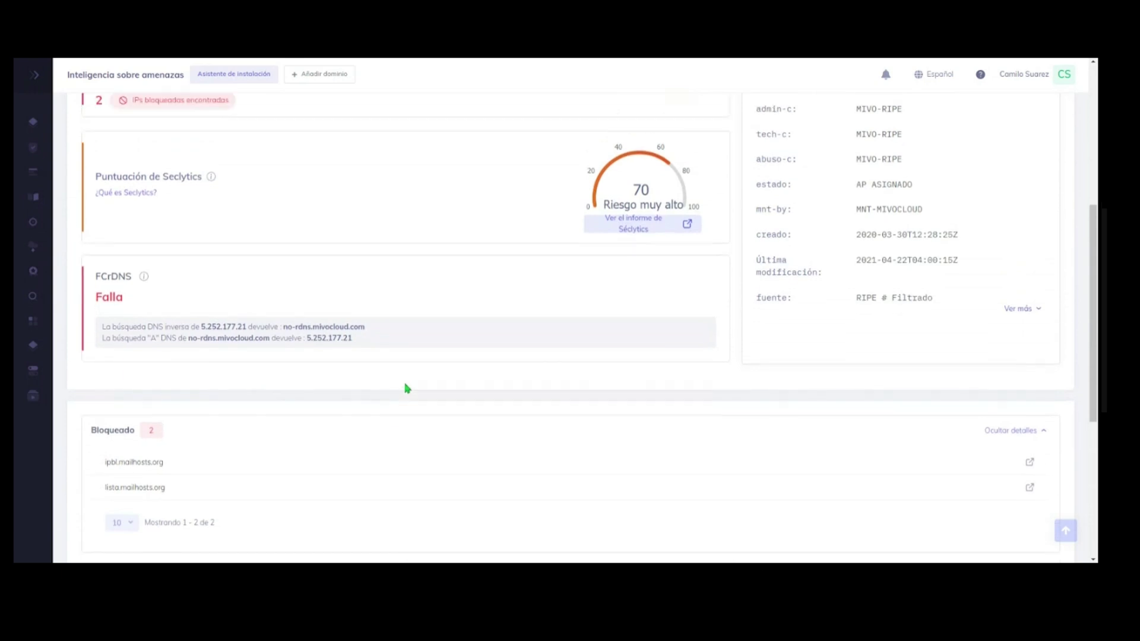
{"action": "scroll", "coordinate": [852, 415], "scroll_direction": "up", "scroll_amount": 4}
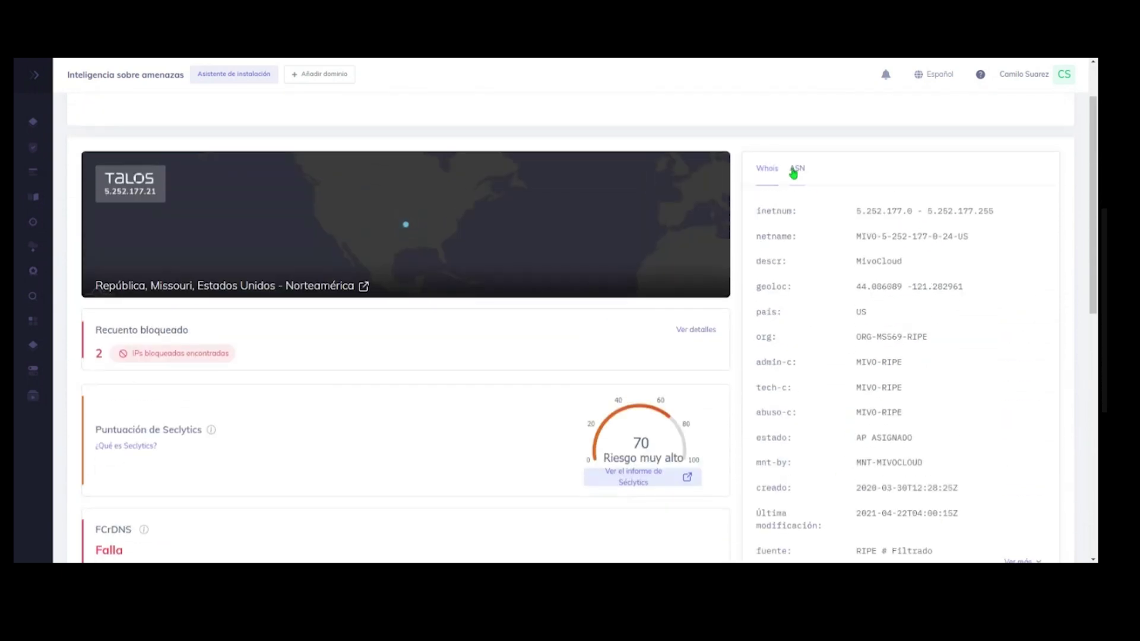
Step: Open the full Seclytics report for IP address 5.252.177.21
{"action": "scroll", "coordinate": [347, 331], "scroll_direction": "down", "scroll_amount": 1}
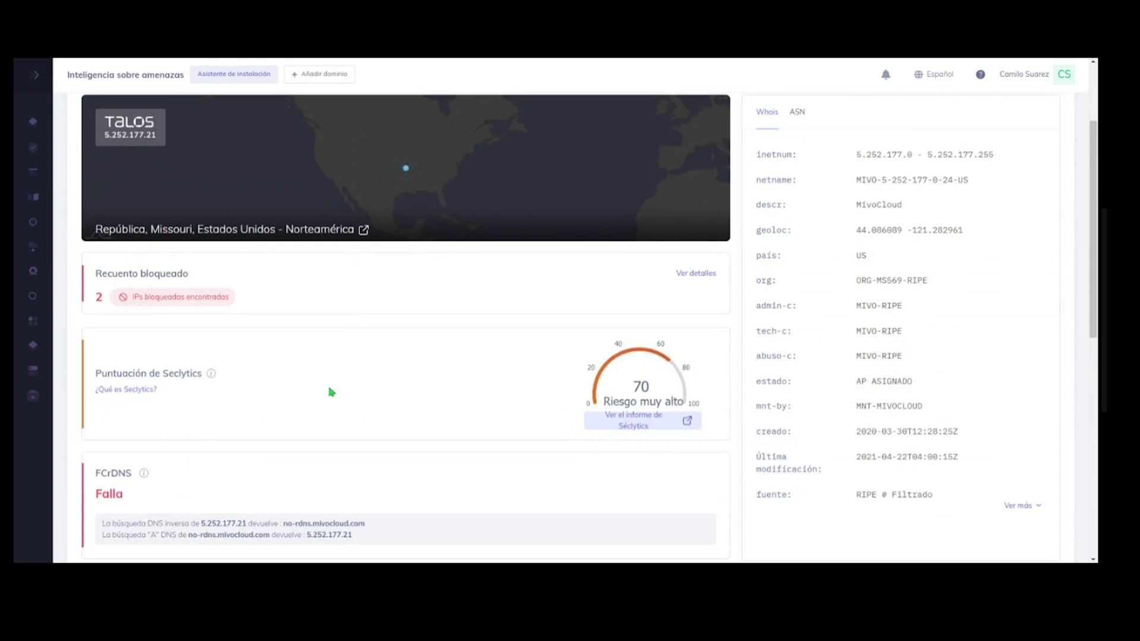
{"action": "mouse_move", "coordinate": [211, 374]}
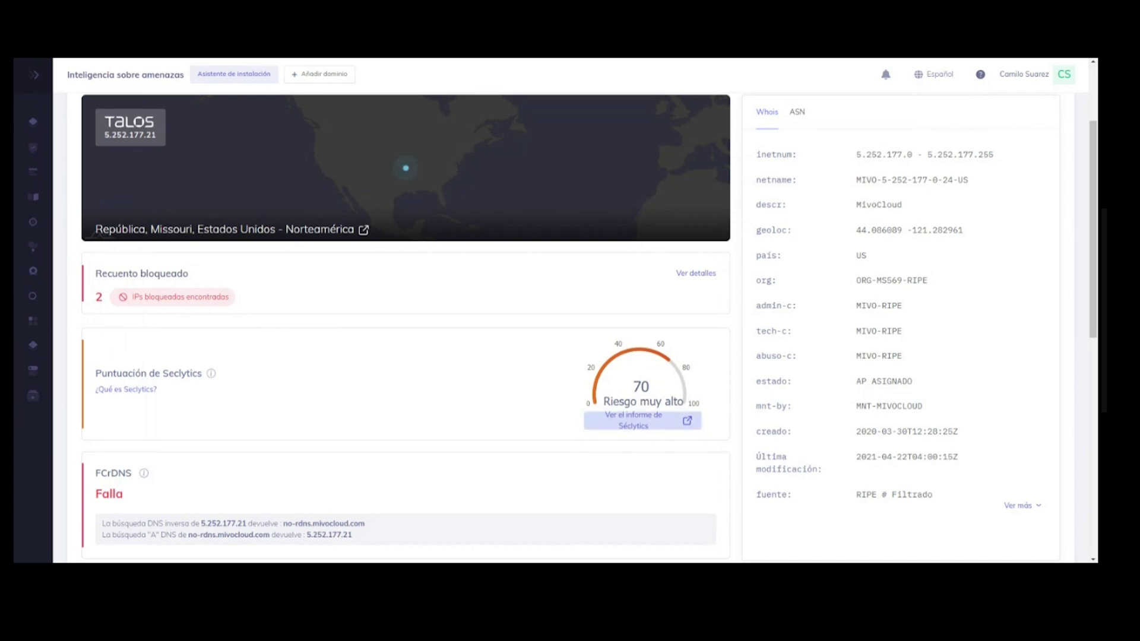
{"action": "left_click", "coordinate": [640, 427]}
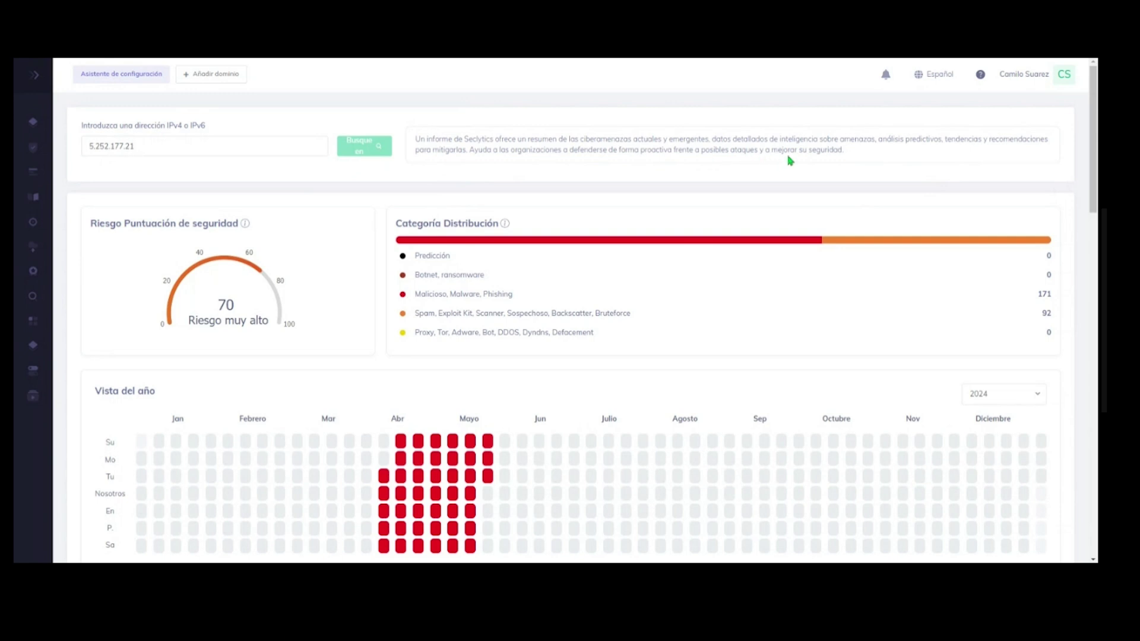
Step: Examine the security risk score and highlight the malicious and spam counts in the report's category distribution
{"action": "scroll", "coordinate": [403, 187], "scroll_direction": "down", "scroll_amount": 2}
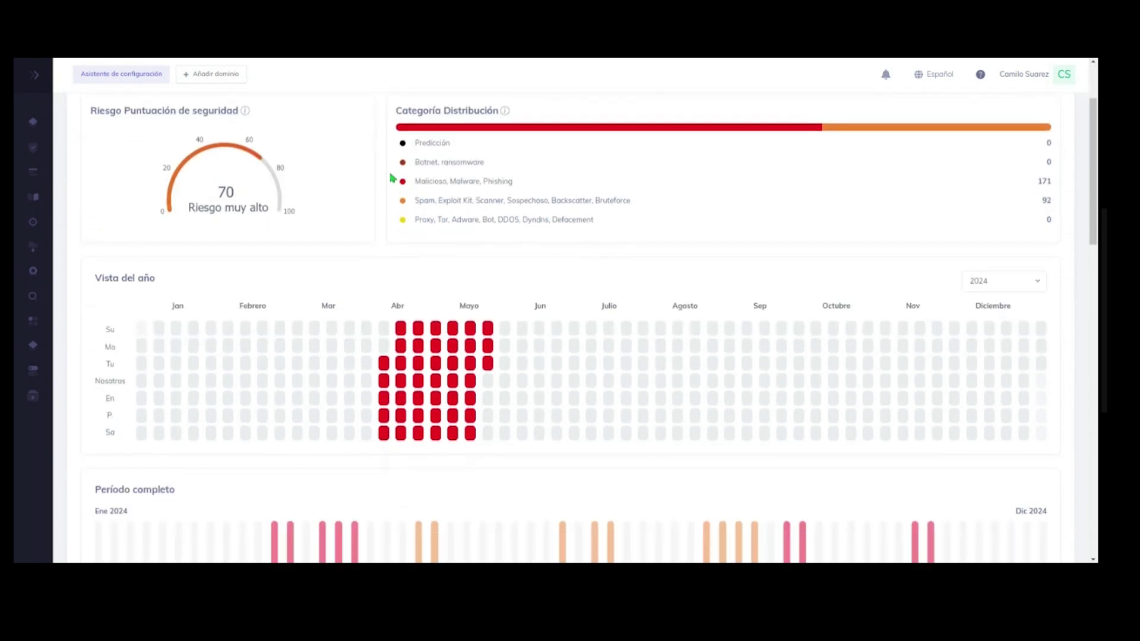
{"action": "scroll", "coordinate": [391, 180], "scroll_direction": "up", "scroll_amount": 1}
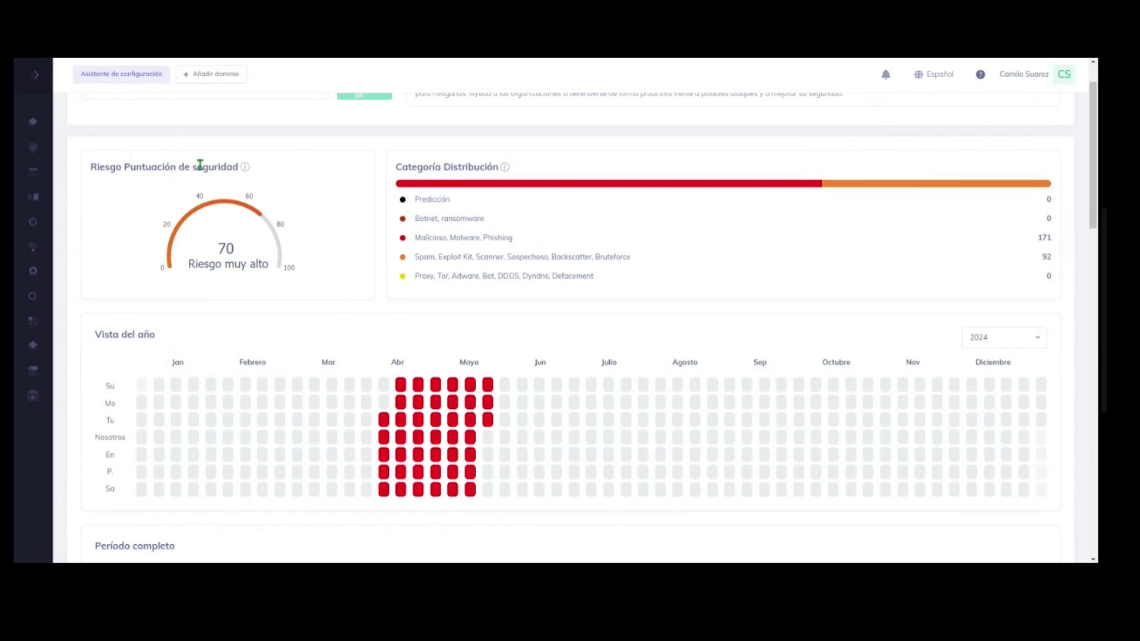
{"action": "mouse_move", "coordinate": [246, 174]}
{"action": "left_click_drag", "start_coordinate": [1056, 239], "coordinate": [1030, 241]}
{"action": "left_click", "coordinate": [1058, 262]}
{"action": "left_click_drag", "start_coordinate": [1057, 262], "coordinate": [1041, 257]}
{"action": "left_click", "coordinate": [686, 273]}
Step: Inspect the flagged April days in the year view and check which years are available, keeping 2024
{"action": "scroll", "coordinate": [677, 274], "scroll_direction": "down", "scroll_amount": 1}
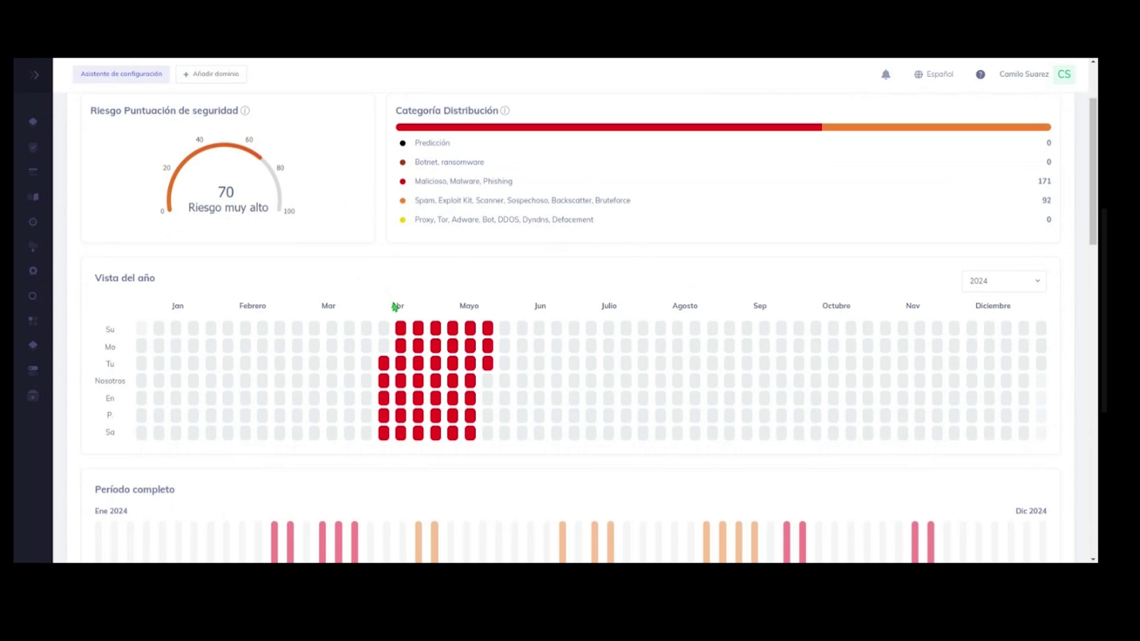
{"action": "mouse_move", "coordinate": [399, 329]}
{"action": "mouse_move", "coordinate": [382, 385]}
{"action": "left_click", "coordinate": [1016, 285]}
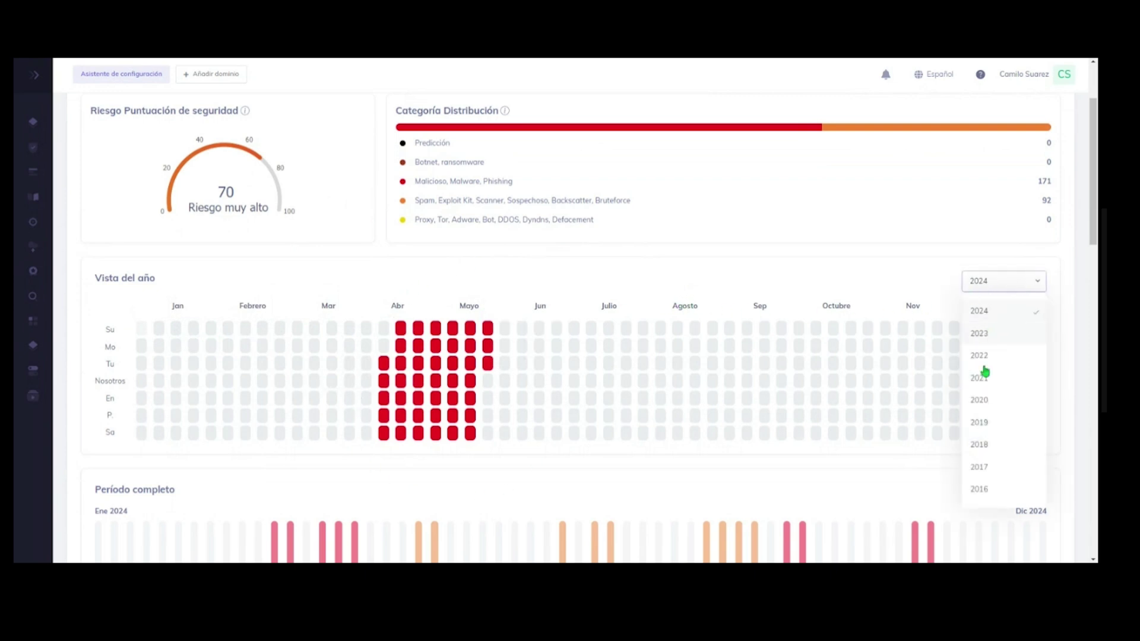
{"action": "left_click", "coordinate": [911, 276]}
Step: Inspect individual bars of the full-period timeline from January to December 2024
{"action": "scroll", "coordinate": [534, 272], "scroll_direction": "down", "scroll_amount": 4}
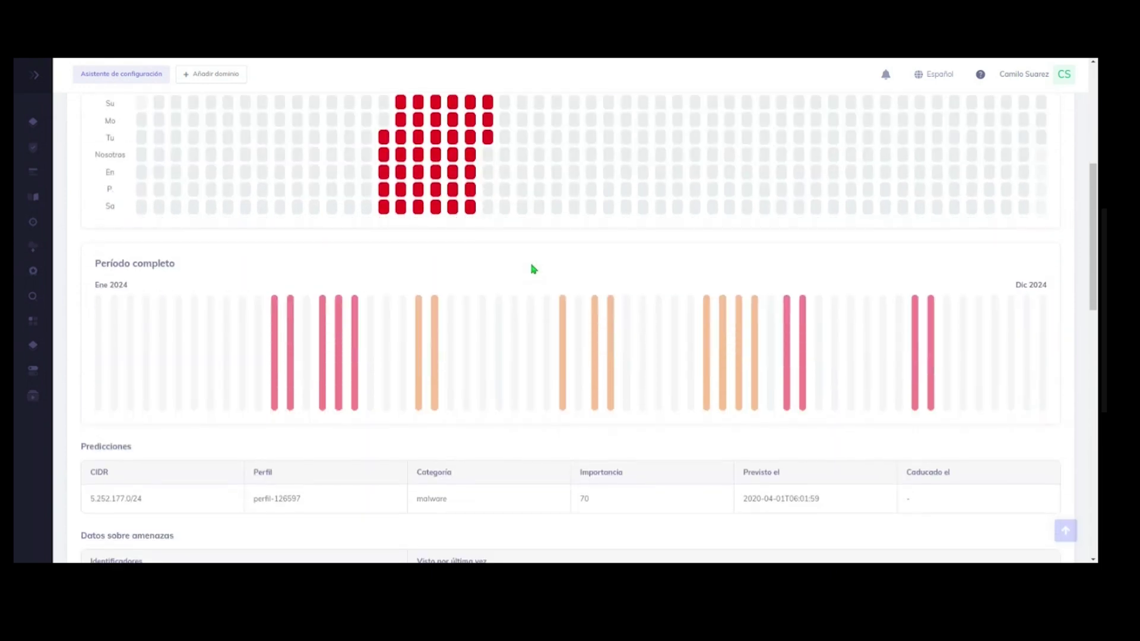
{"action": "scroll", "coordinate": [533, 269], "scroll_direction": "down", "scroll_amount": 2}
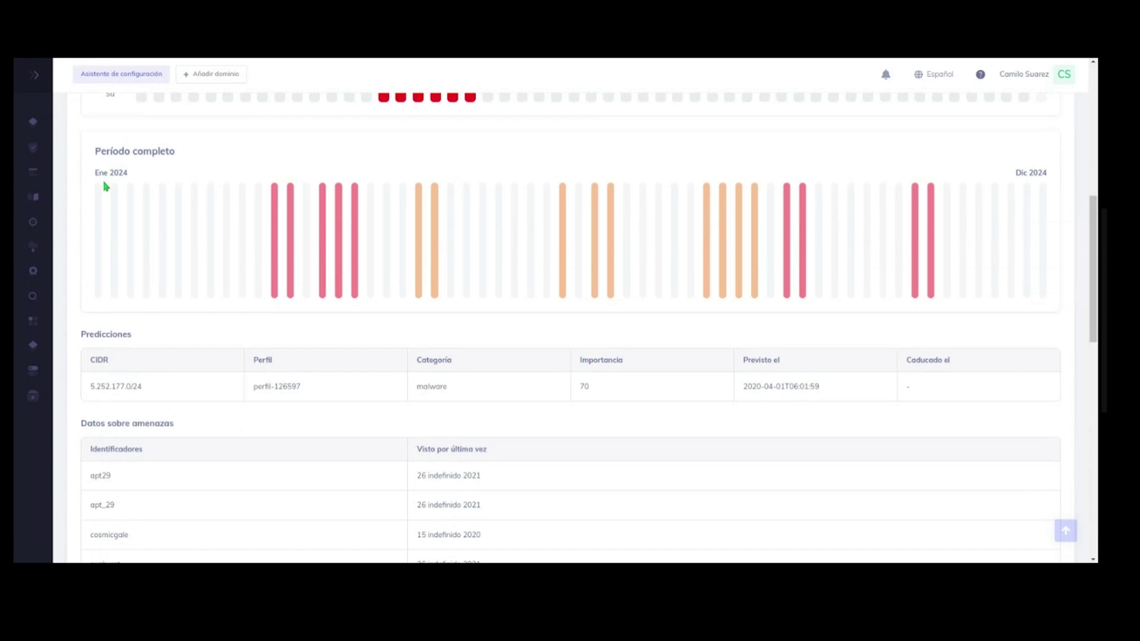
{"action": "mouse_move", "coordinate": [101, 191]}
{"action": "mouse_move", "coordinate": [755, 222]}
{"action": "mouse_move", "coordinate": [789, 224]}
Step: Read through the report's predictions, threat identifiers, categories, reasons, associated spam samples and MITRE ATT&CK tables
{"action": "scroll", "coordinate": [600, 309], "scroll_direction": "down", "scroll_amount": 2}
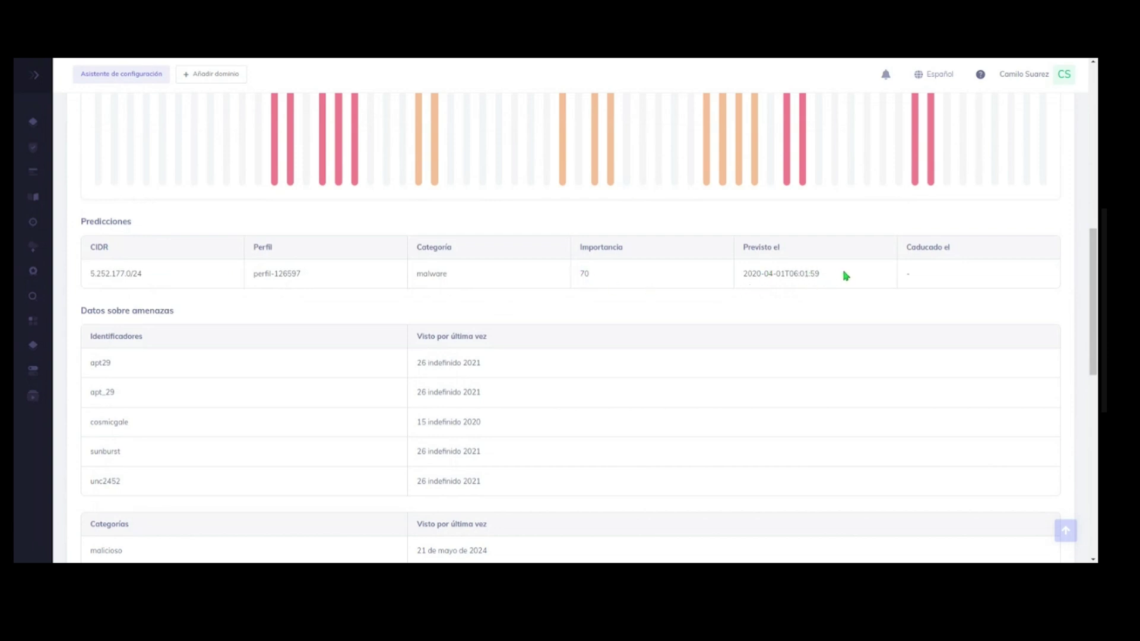
{"action": "scroll", "coordinate": [853, 280], "scroll_direction": "down", "scroll_amount": 2}
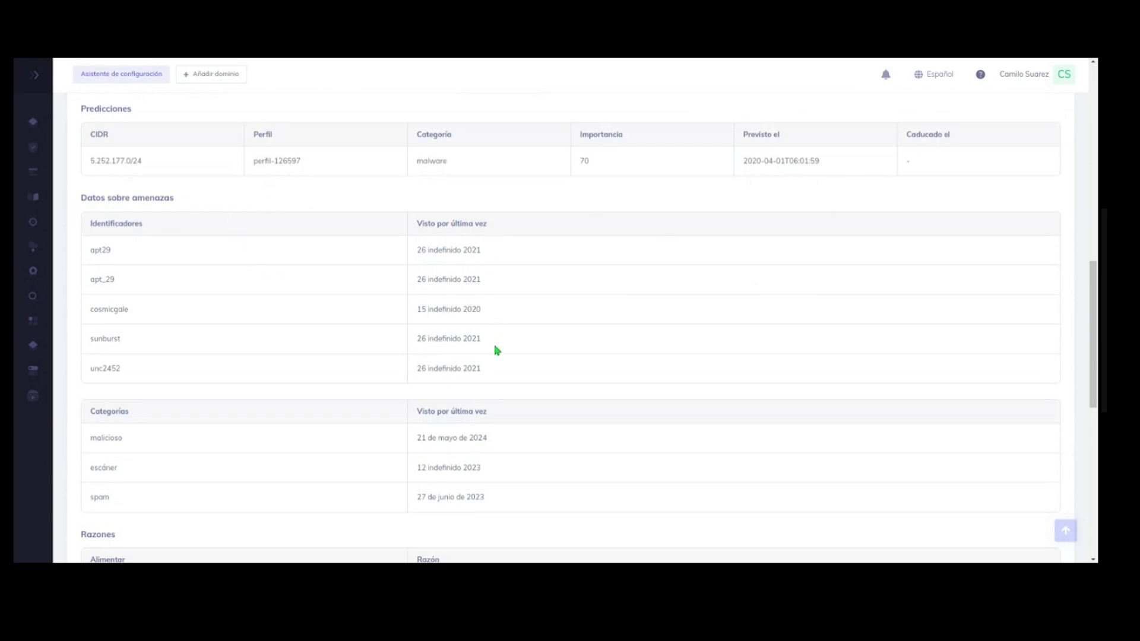
{"action": "scroll", "coordinate": [492, 374], "scroll_direction": "down", "scroll_amount": 3}
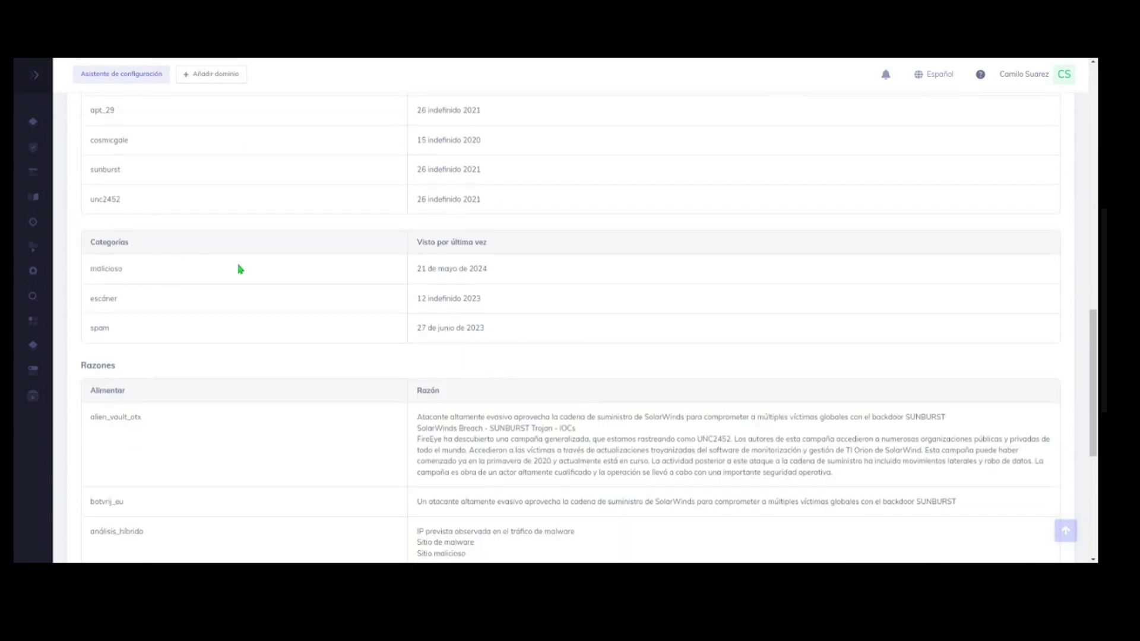
{"action": "scroll", "coordinate": [479, 320], "scroll_direction": "down", "scroll_amount": 2}
{"action": "scroll", "coordinate": [307, 251], "scroll_direction": "down", "scroll_amount": 1}
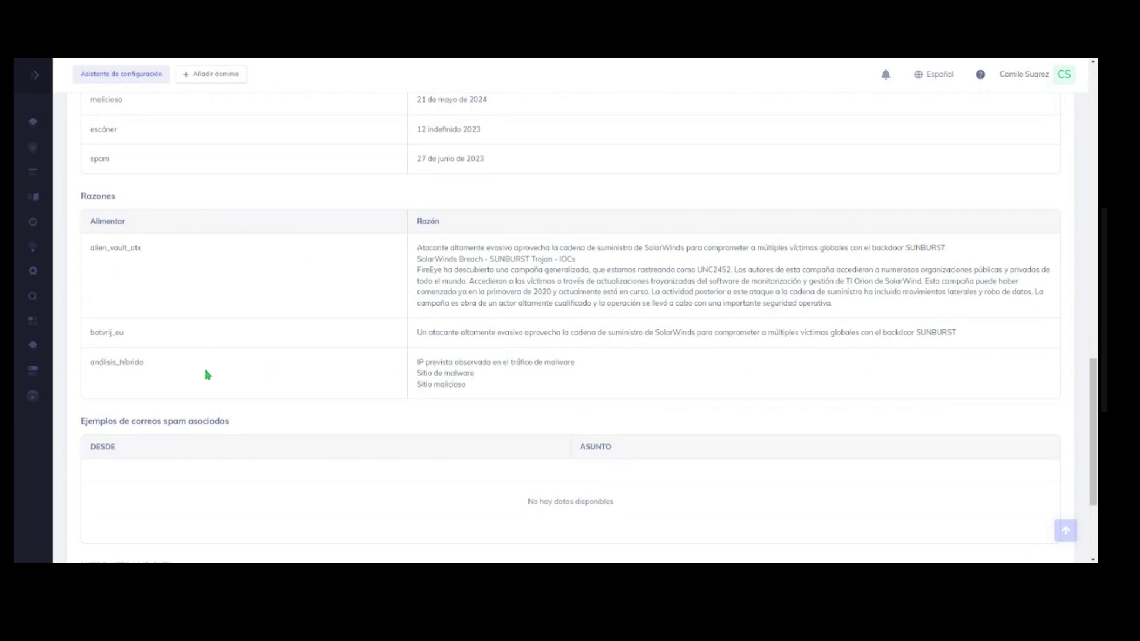
{"action": "scroll", "coordinate": [493, 368], "scroll_direction": "down", "scroll_amount": 3}
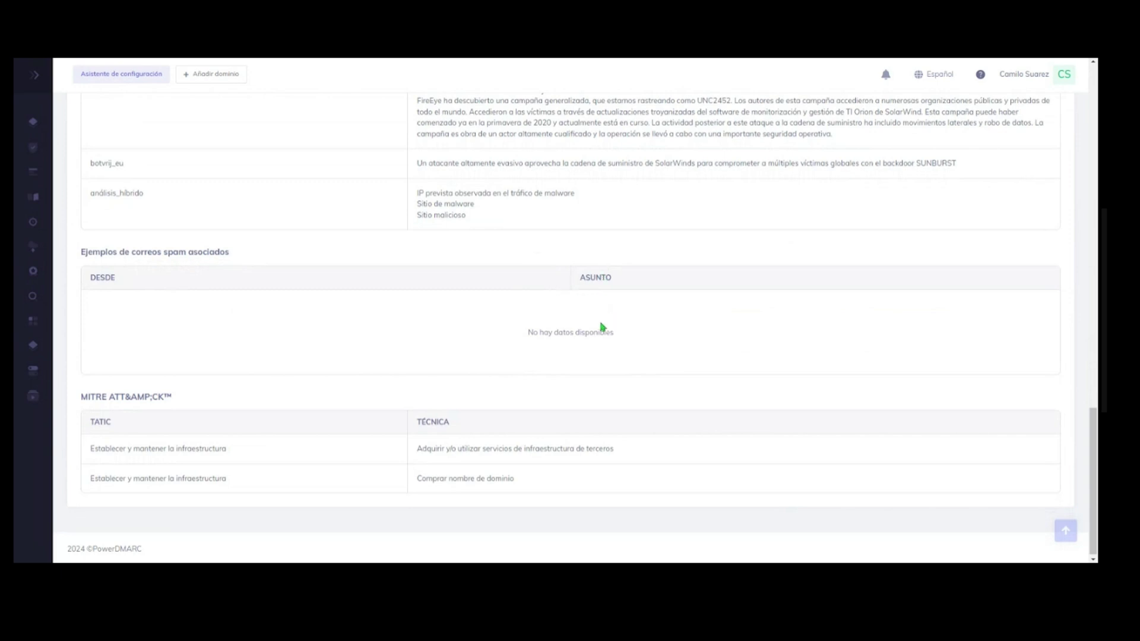
{"action": "scroll", "coordinate": [623, 353], "scroll_direction": "down", "scroll_amount": 1}
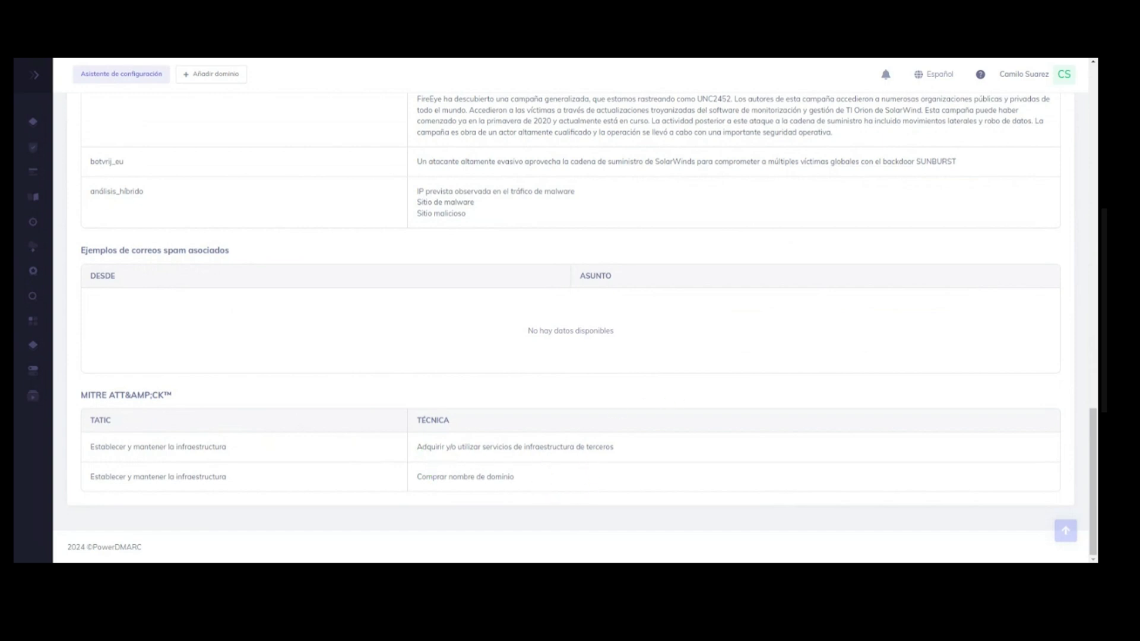
Step: Return to the start of the Seclytics report and review the risk score, category distribution and year view again
{"action": "scroll", "coordinate": [676, 400], "scroll_direction": "up", "scroll_amount": 10}
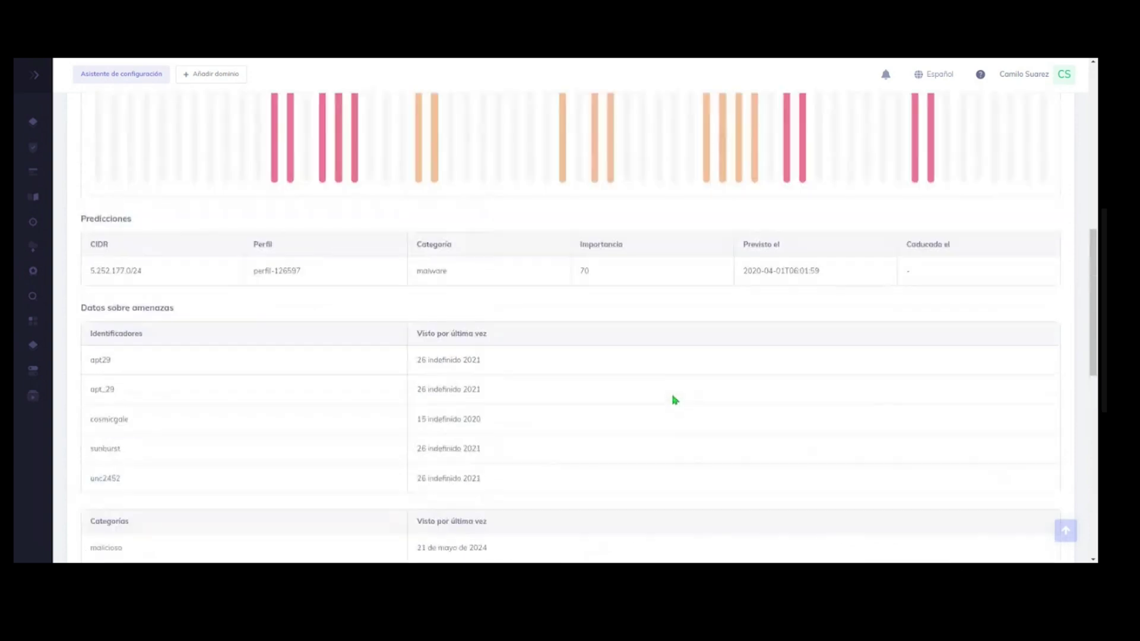
{"action": "scroll", "coordinate": [675, 399], "scroll_direction": "up", "scroll_amount": 8}
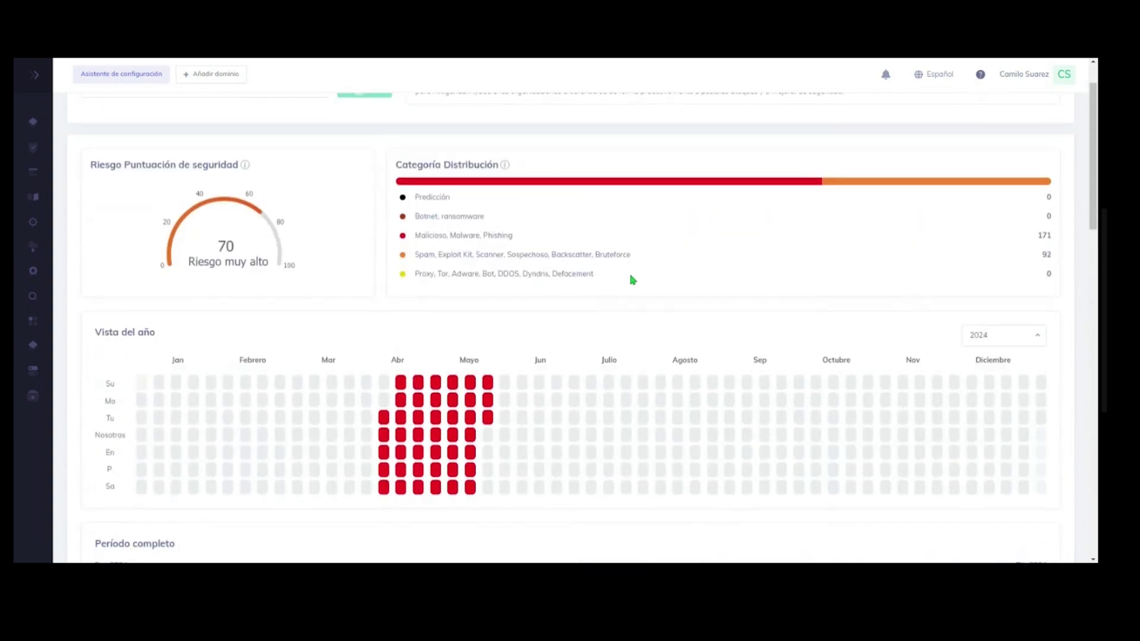
{"action": "scroll", "coordinate": [632, 280], "scroll_direction": "up", "scroll_amount": 2}
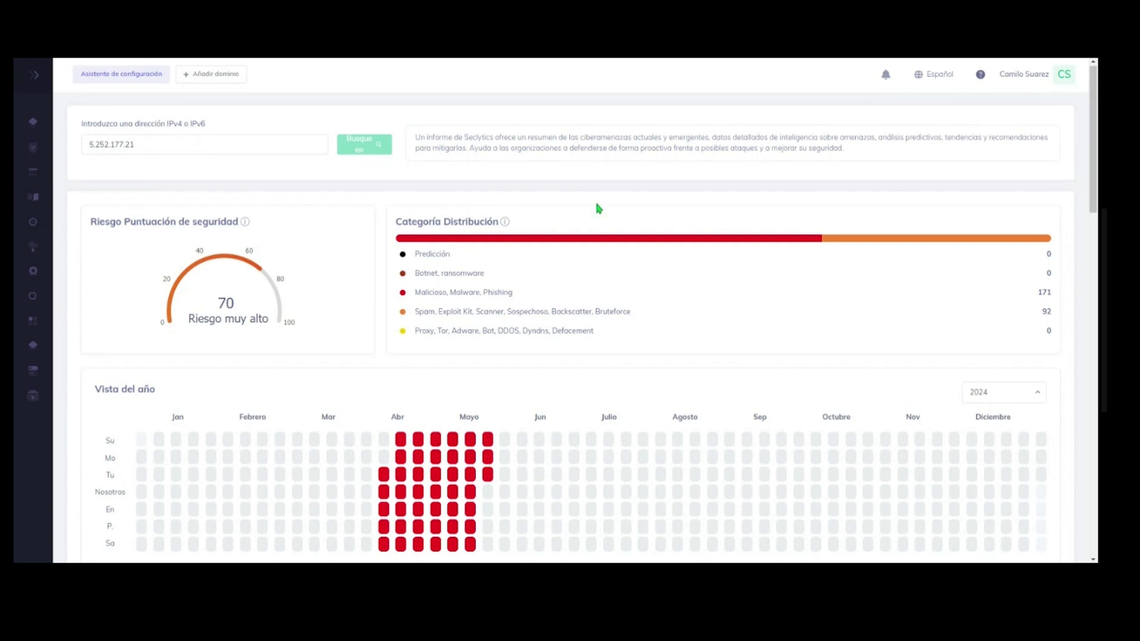
{"action": "scroll", "coordinate": [671, 351], "scroll_direction": "down", "scroll_amount": 1}
{"action": "scroll", "coordinate": [611, 330], "scroll_direction": "down", "scroll_amount": 1}
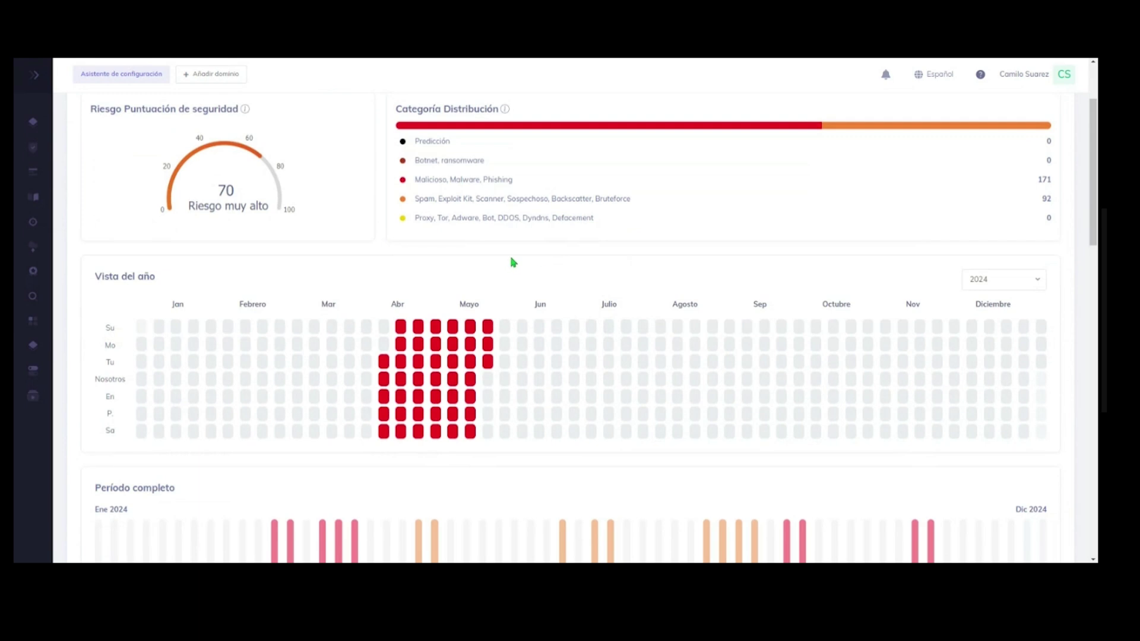